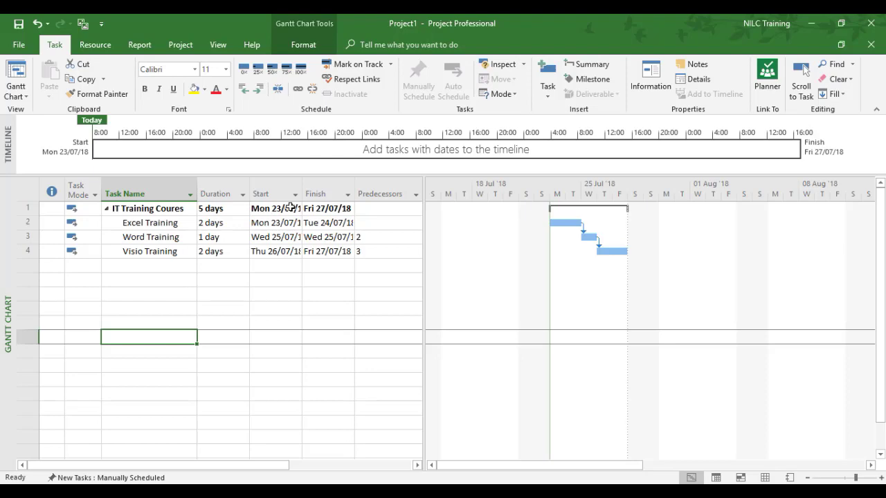
- Set the project's start date to Mon 13/08/18 in the project information
left_click(188, 44)
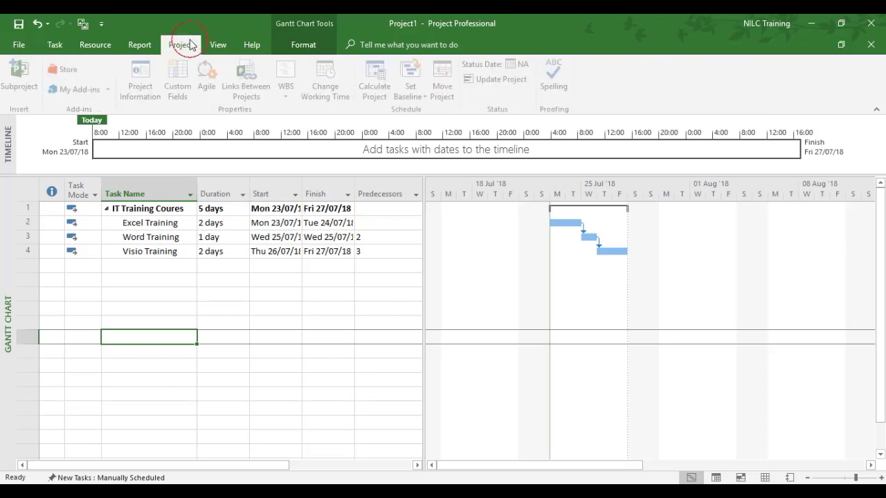
left_click(143, 76)
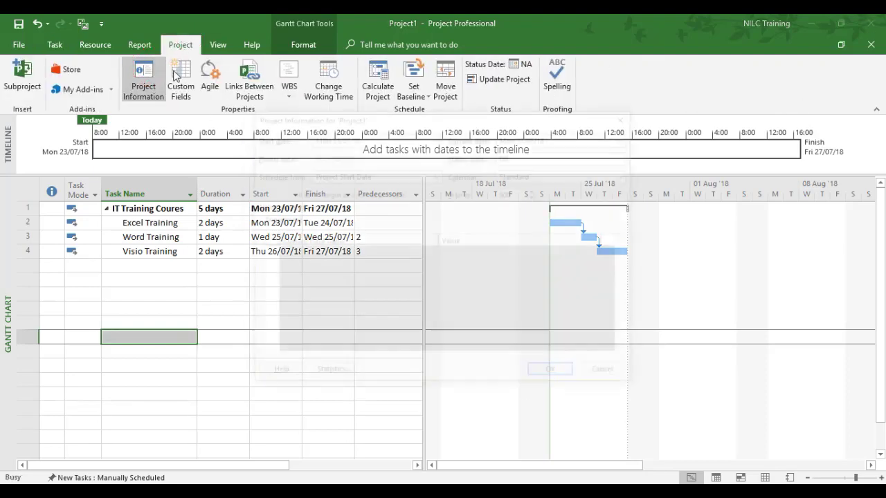
left_click_drag(381, 118, 471, 113)
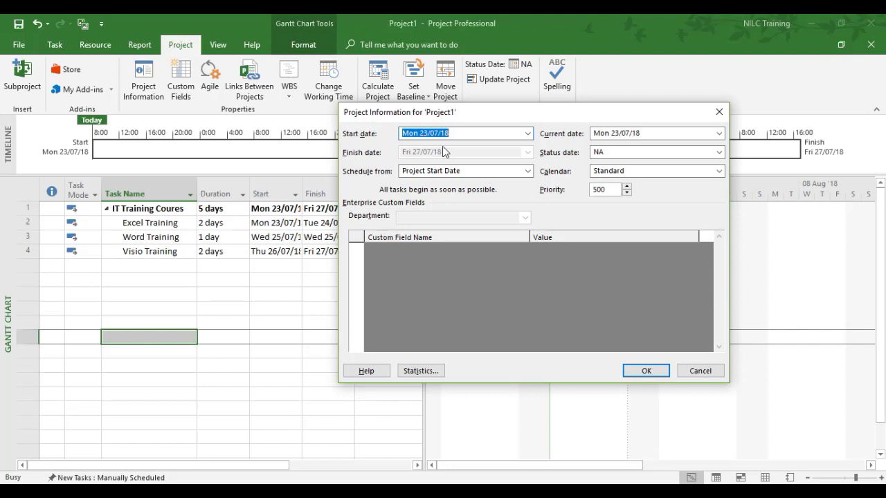
left_click(527, 132)
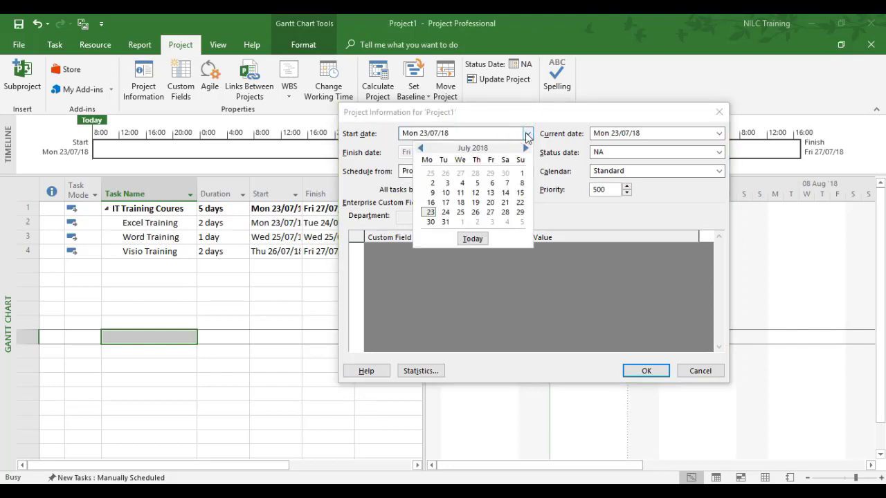
left_click(525, 148)
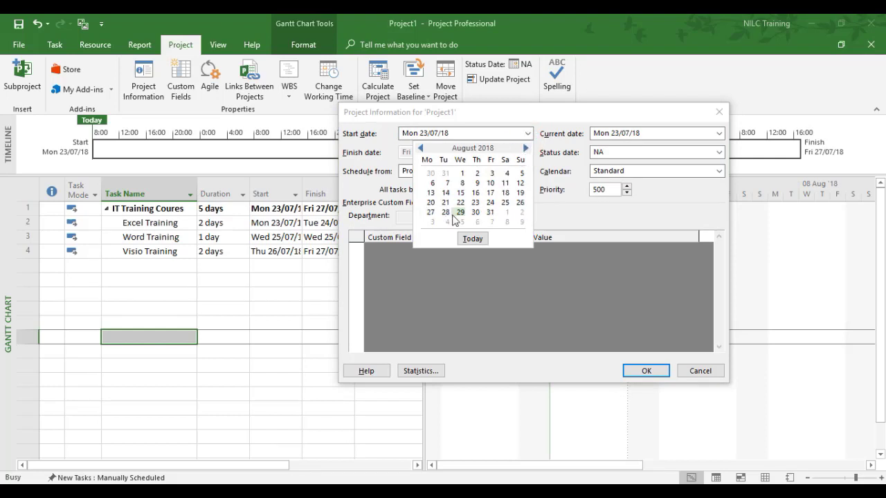
left_click(431, 194)
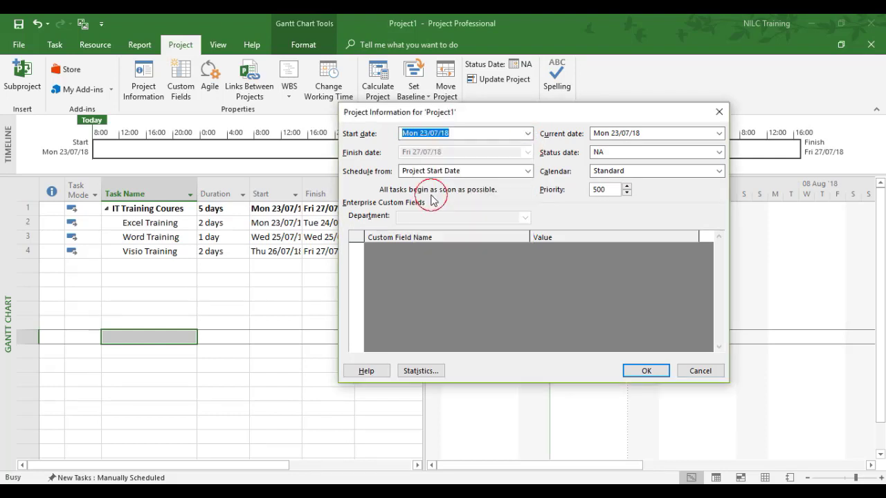
left_click(646, 372)
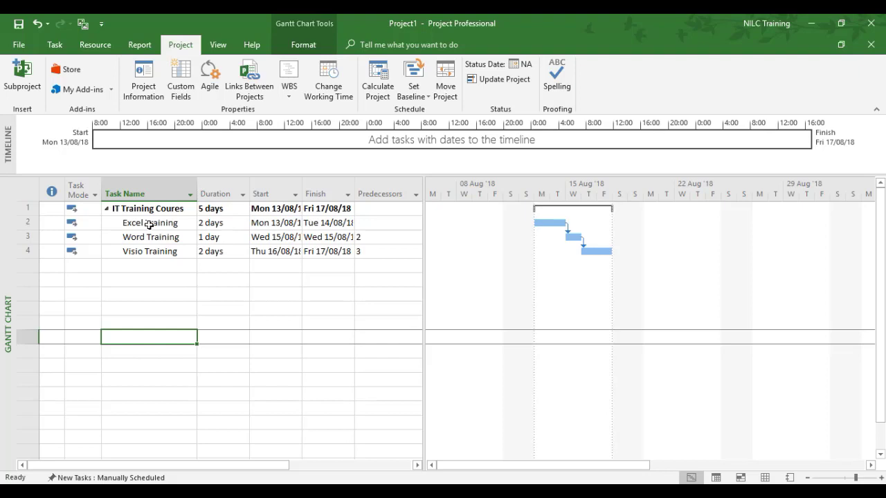
- Constrain the Excel Training task to Start No Earlier Than with the constraint date Wed 15/08/18
double_click(149, 225)
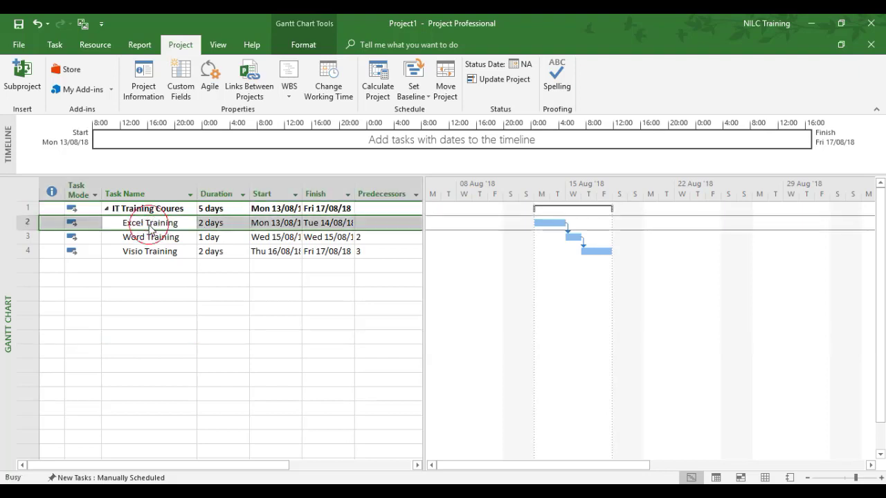
left_click(390, 148)
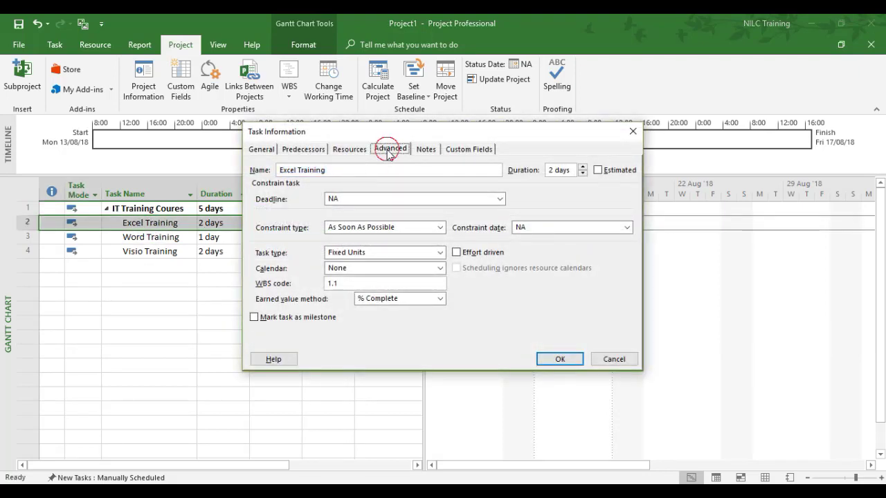
left_click(439, 228)
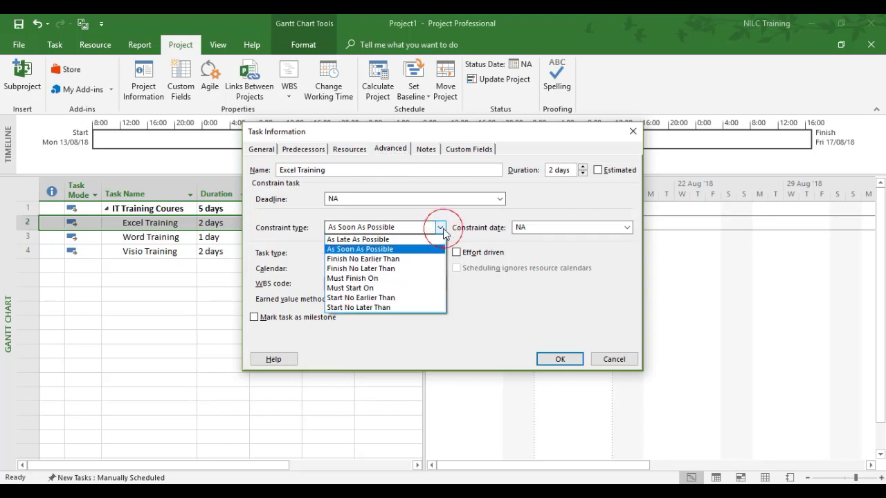
left_click(377, 298)
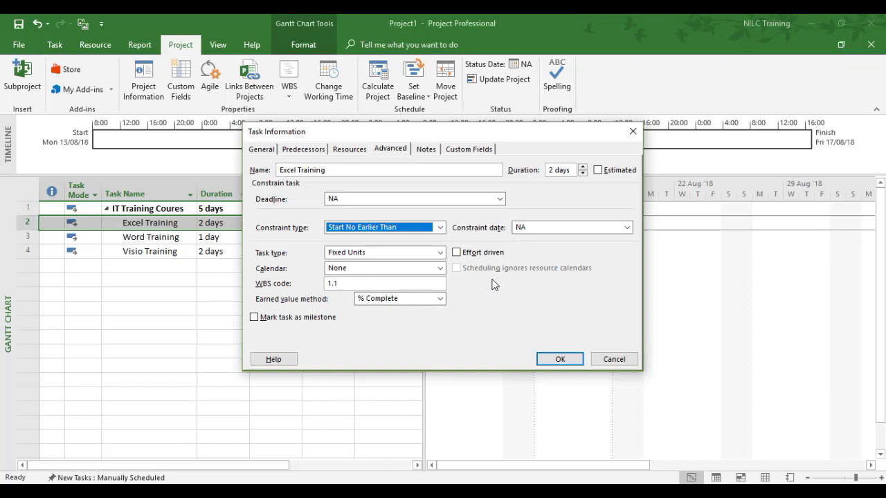
left_click_drag(380, 135, 501, 156)
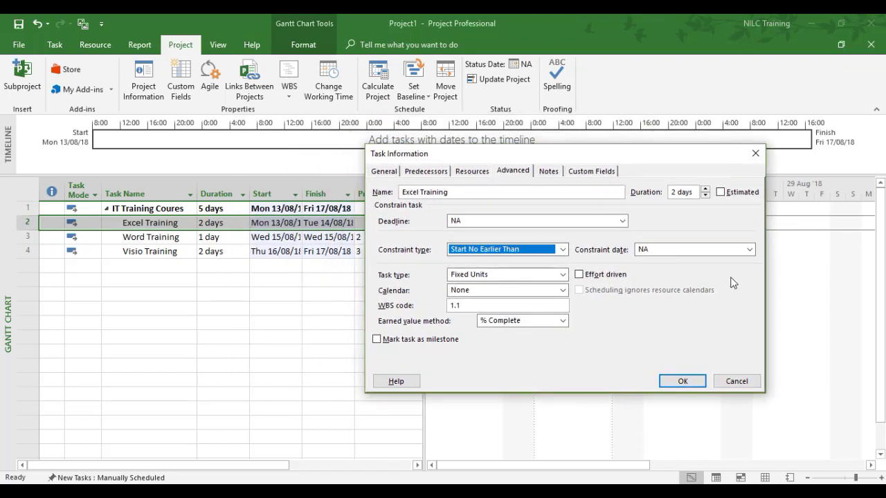
left_click(749, 249)
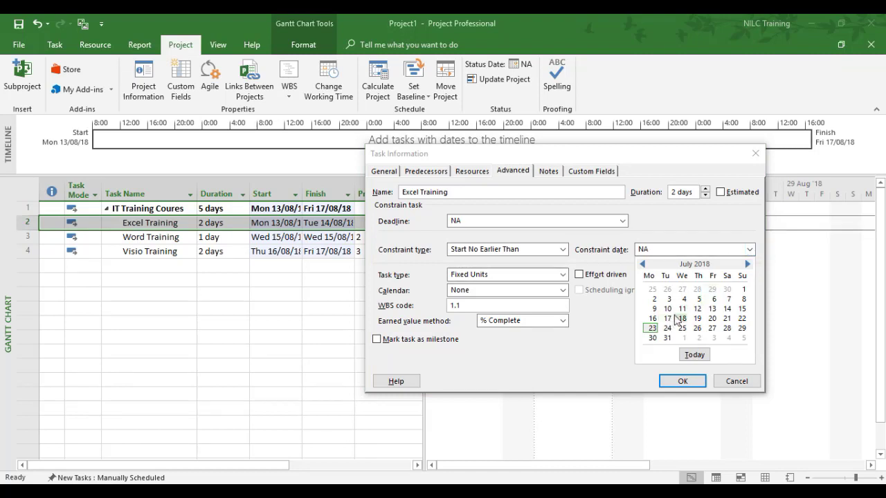
left_click(747, 265)
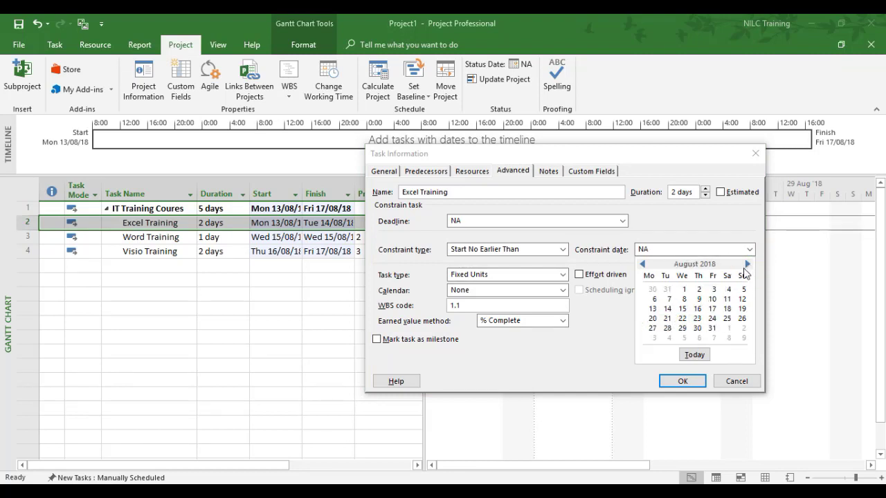
left_click(683, 309)
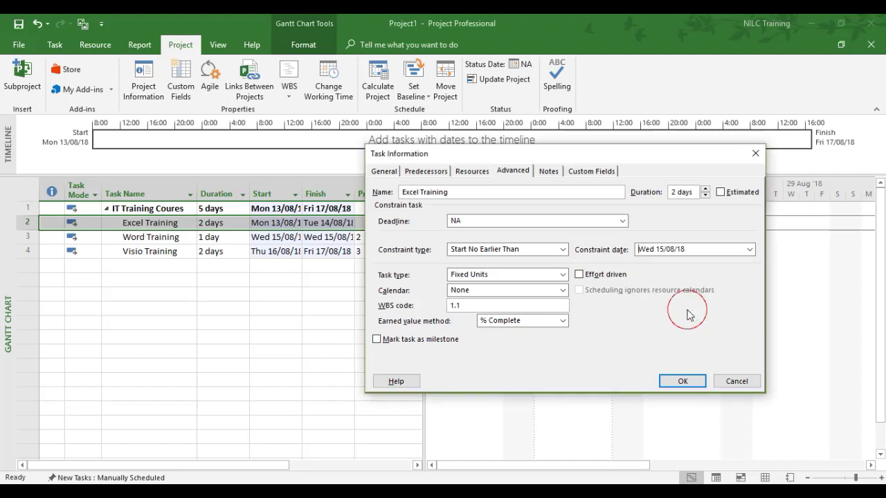
- Add the note "Trainer unable to deliver due to illness." to the Excel Training task and apply the task changes
left_click(547, 173)
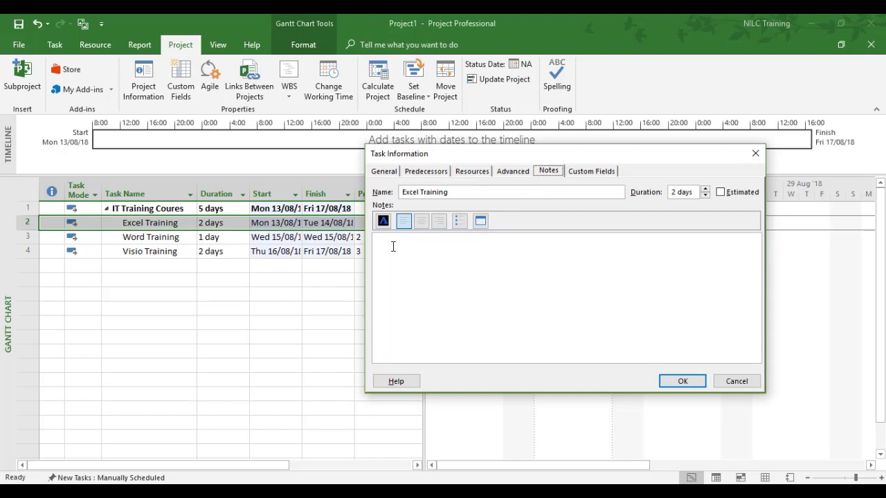
left_click(392, 243)
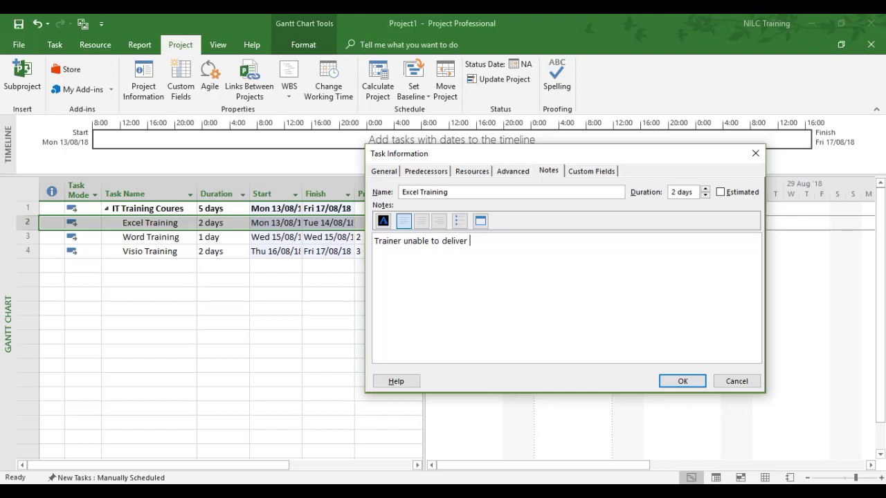
type("ue to illness.")
left_click(668, 382)
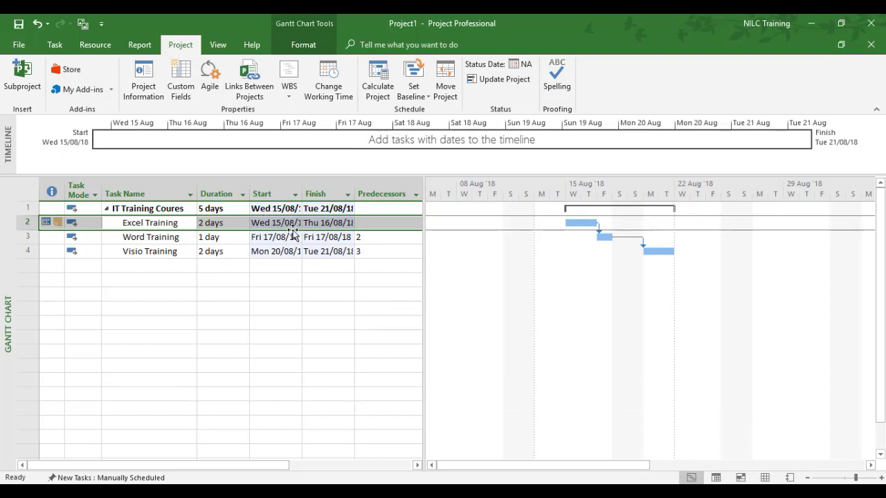
left_click(267, 278)
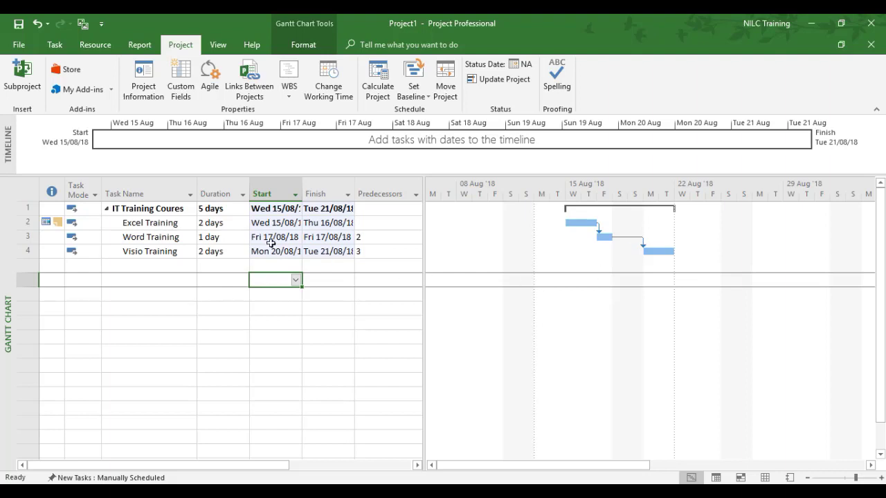
mouse_move(49, 227)
- Constrain the Visio Training task to Start No Earlier Than with the constraint date Mon 03/09/18
left_click(152, 252)
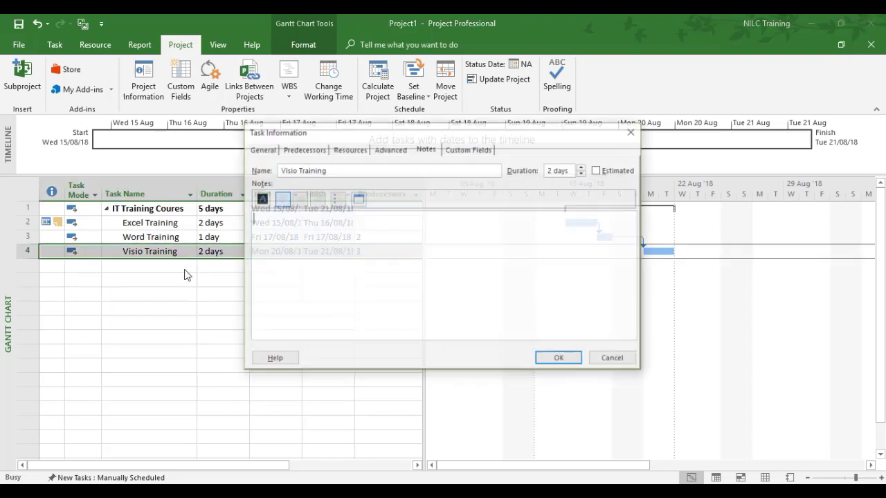
left_click(391, 150)
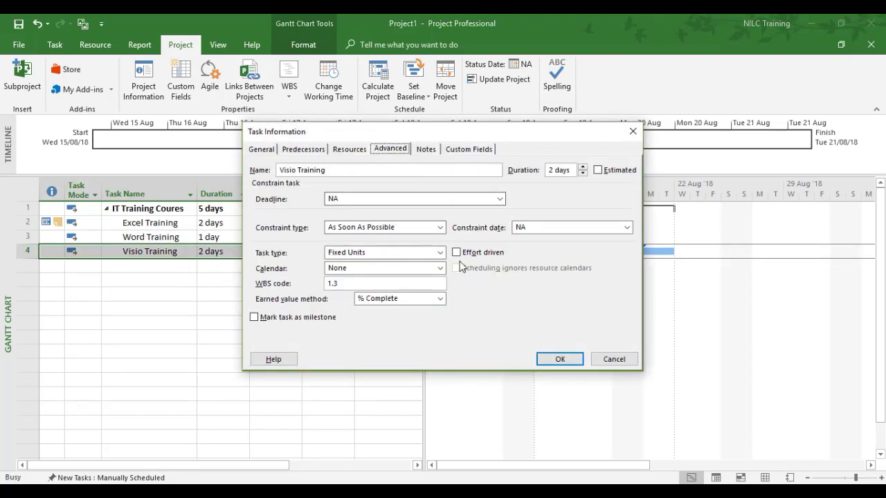
left_click(439, 227)
left_click(360, 299)
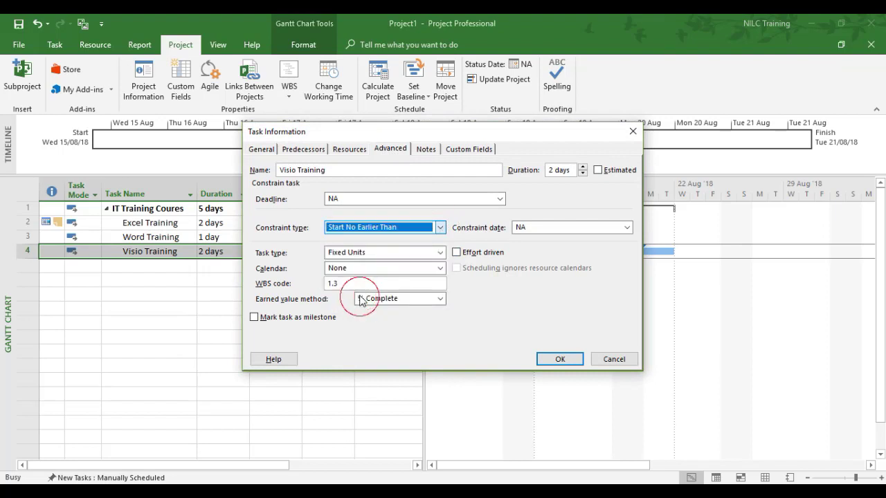
left_click(628, 227)
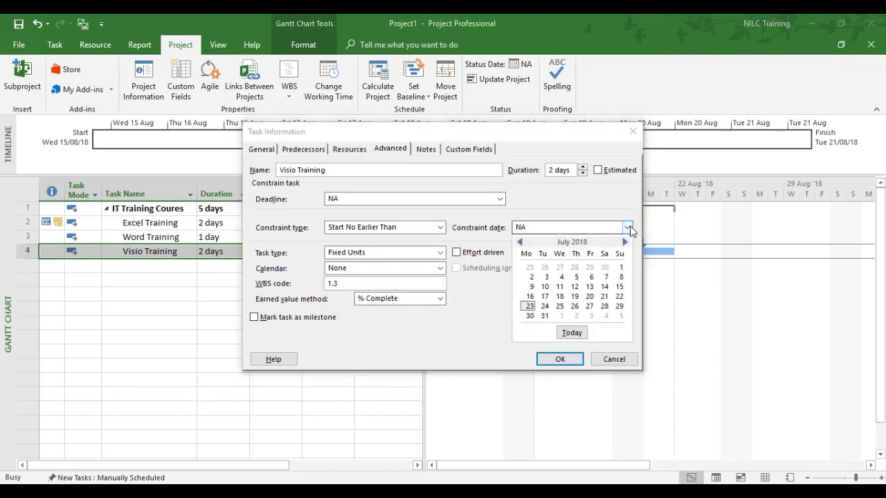
left_click(625, 241)
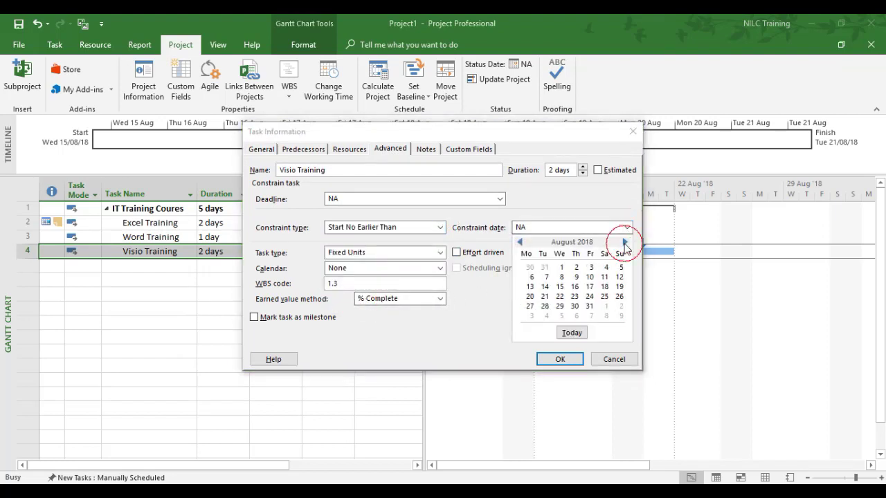
left_click(530, 317)
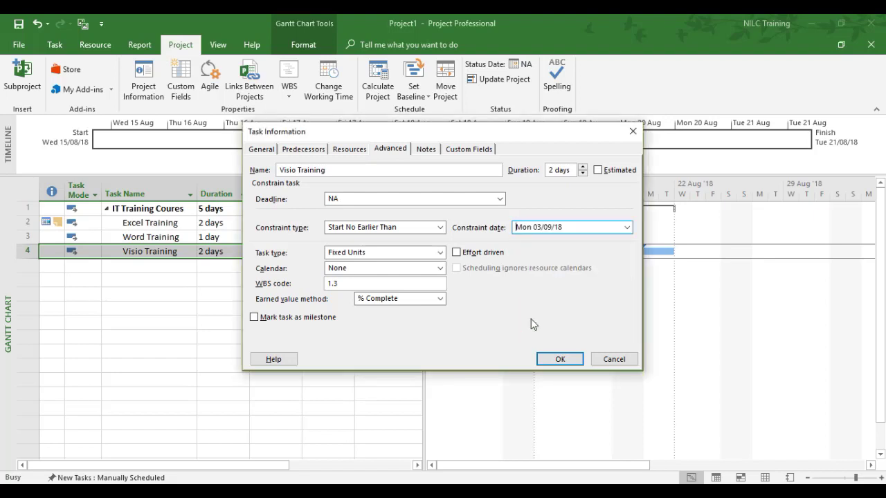
- Add the note "Training Room Unavailable." to the Visio Training task and apply the task changes
left_click(426, 149)
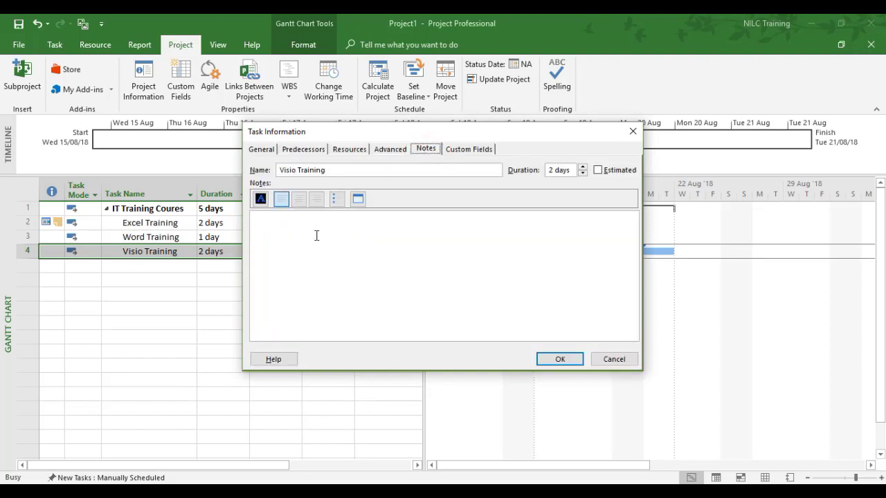
left_click(263, 220)
type("Training Ro")
type("m")
key("BackSpace")
key("BackSpace")
type("om Unavai")
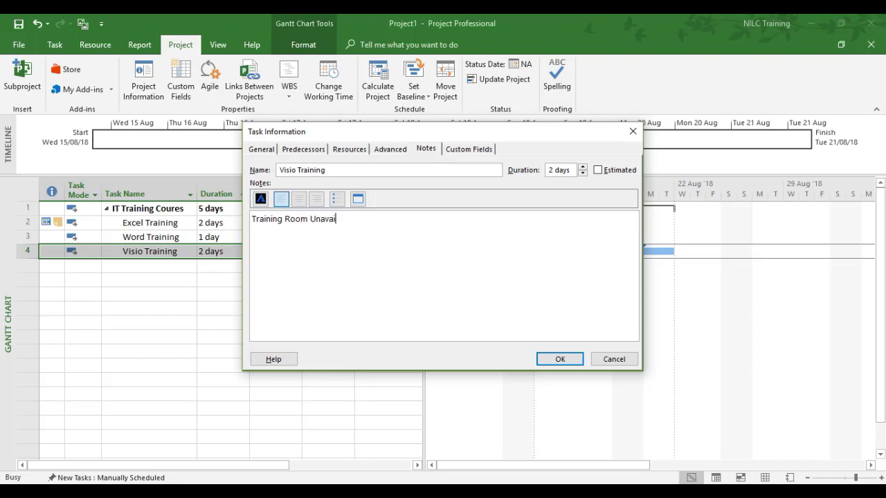
type("lable.")
left_click(560, 359)
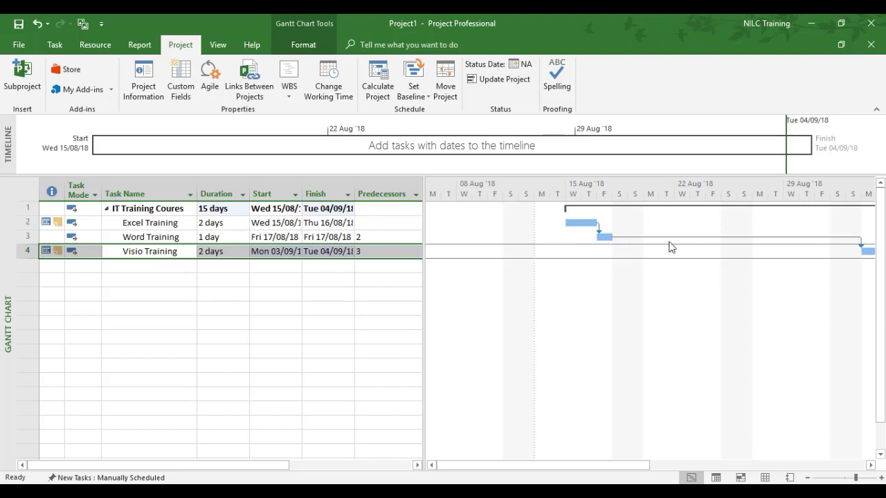
left_click(870, 465)
left_click(870, 465)
left_click(871, 465)
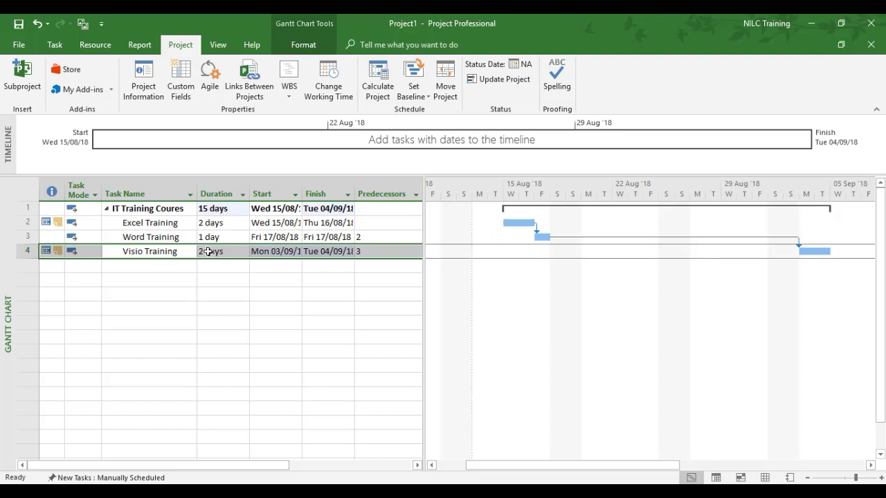
left_click(92, 280)
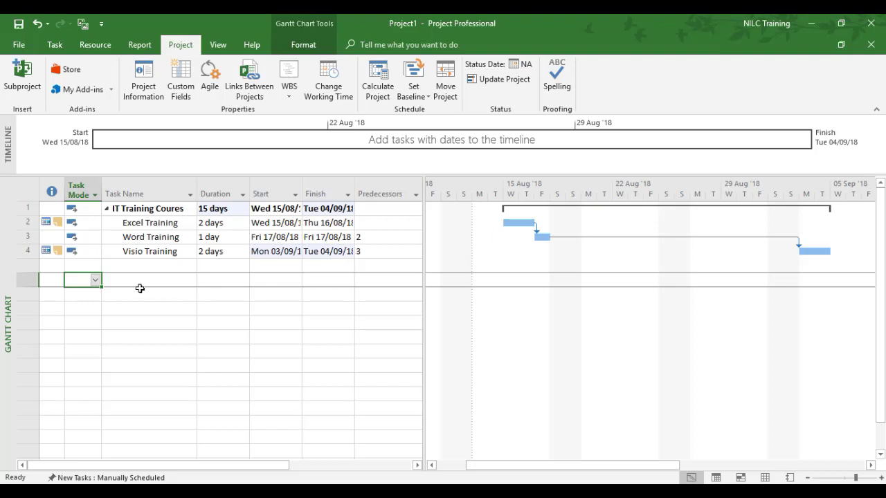
left_click(48, 295)
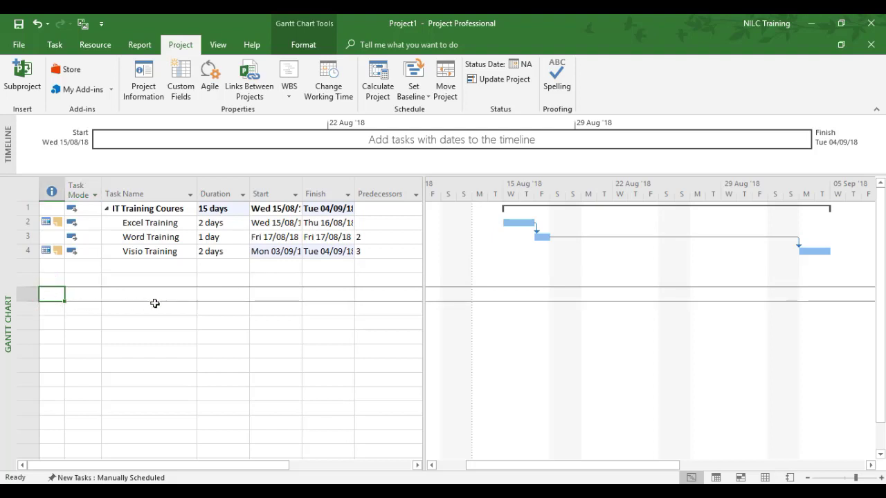